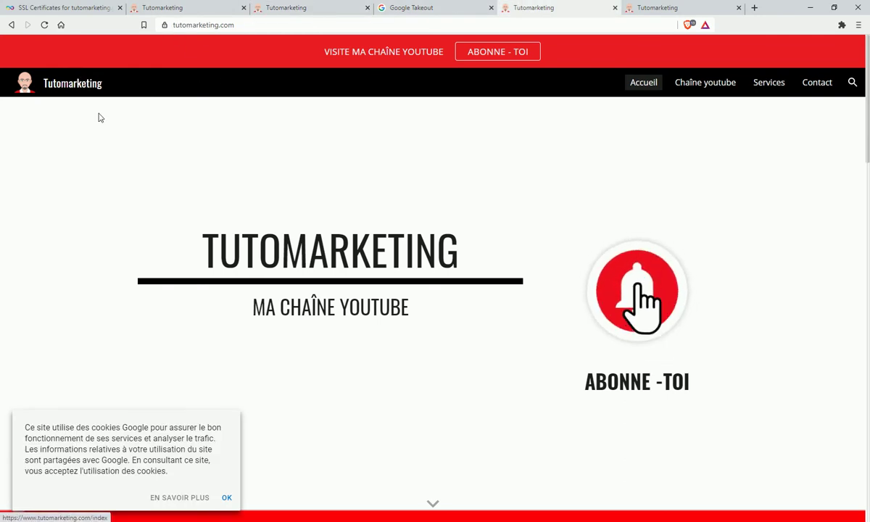
- View the connection security details of tutomarketing.com
left_click(164, 25)
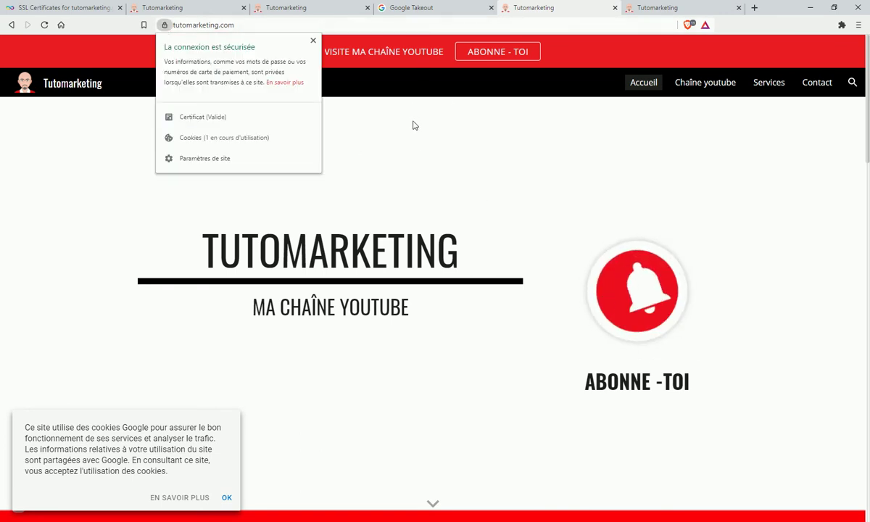
- In Google Takeout, include Drive in the data to download and continue to the file type, frequency and destination options
left_click(406, 8)
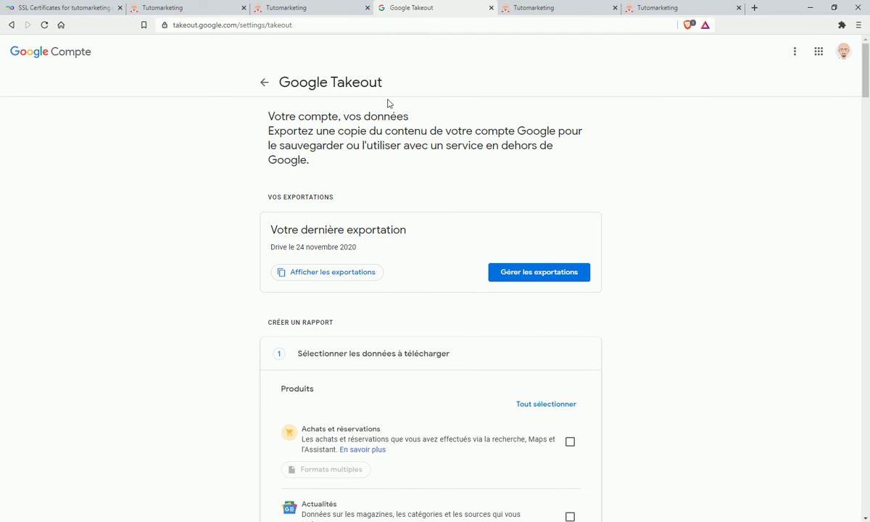
scroll(470, 277, "down", 3)
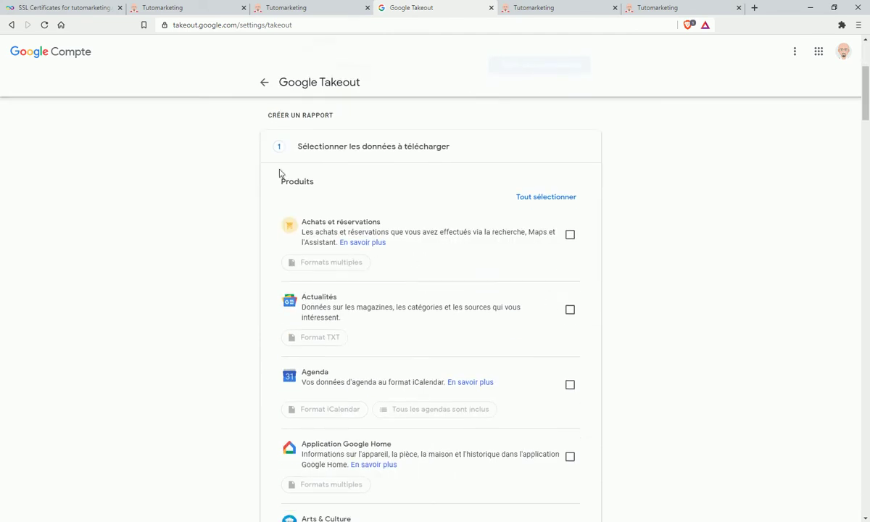
scroll(467, 255, "down", 6)
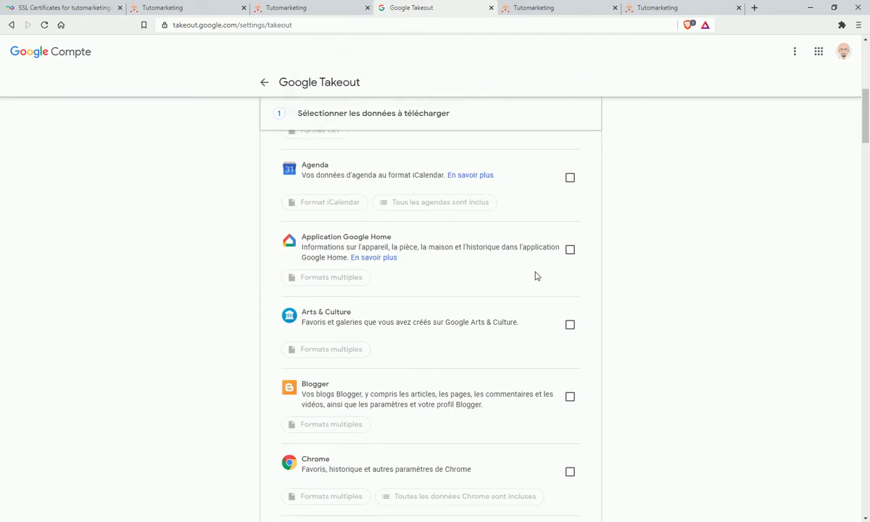
scroll(530, 272, "down", 8)
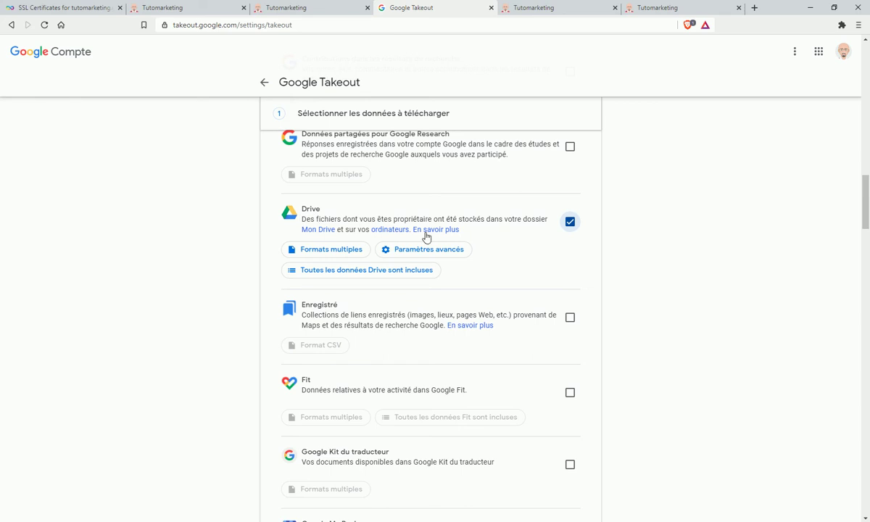
scroll(584, 283, "down", 15)
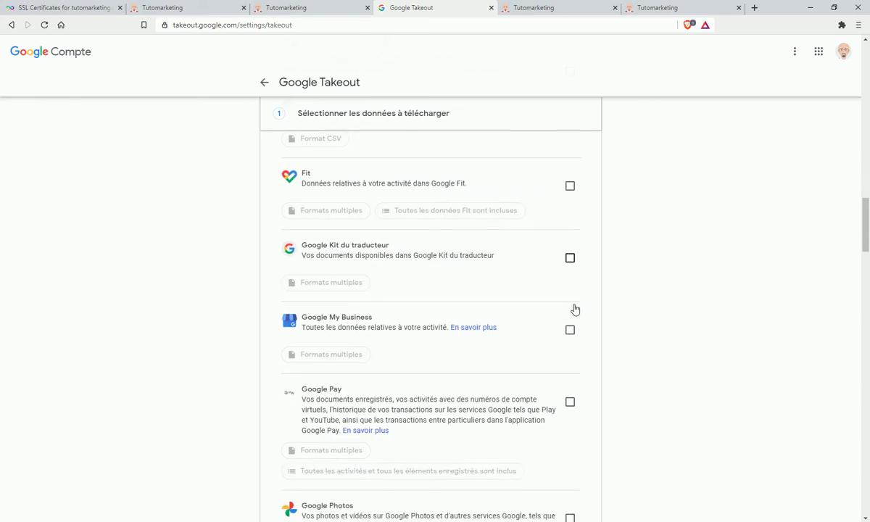
scroll(568, 315, "down", 17)
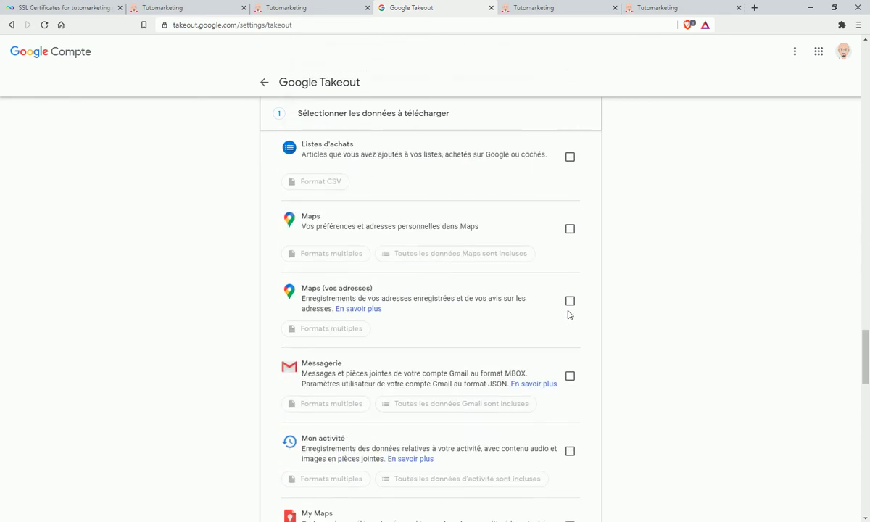
scroll(568, 315, "down", 5)
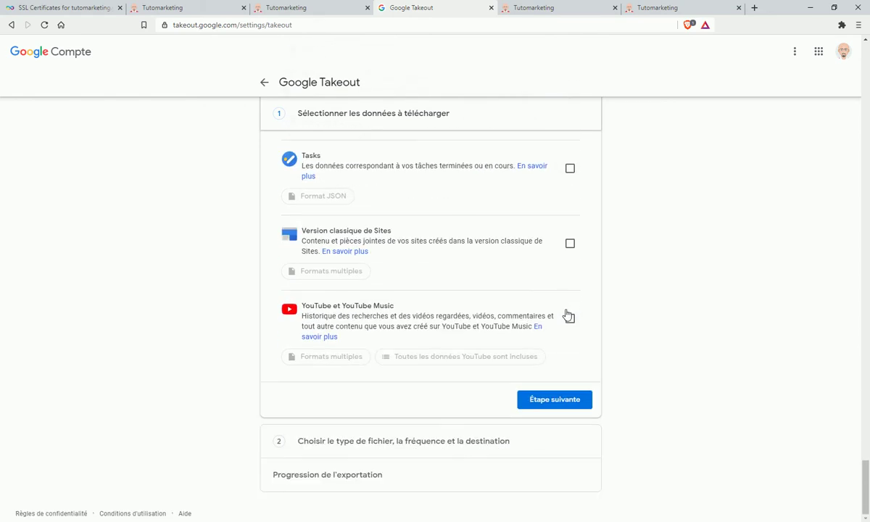
left_click(565, 401)
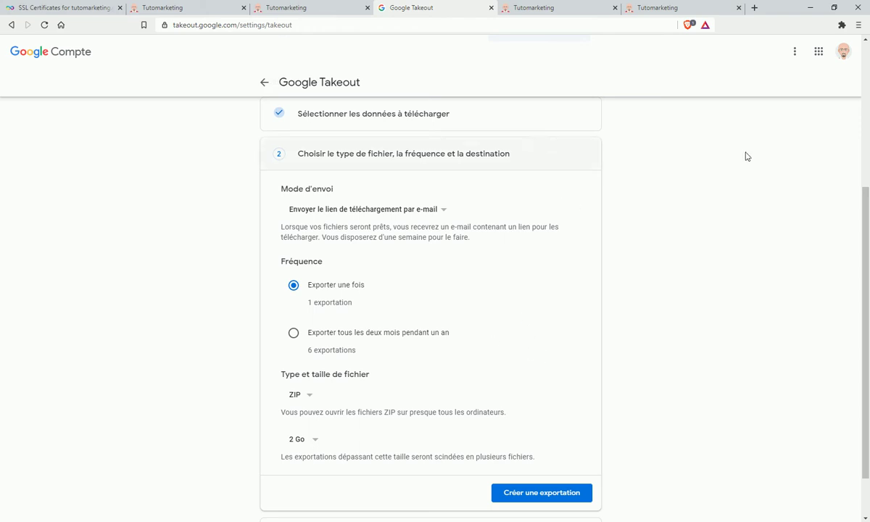
- Switch to the desktop and open the PUBLISHED folder inside Tutomarketing in the extracted takeout folder
left_click(814, 10)
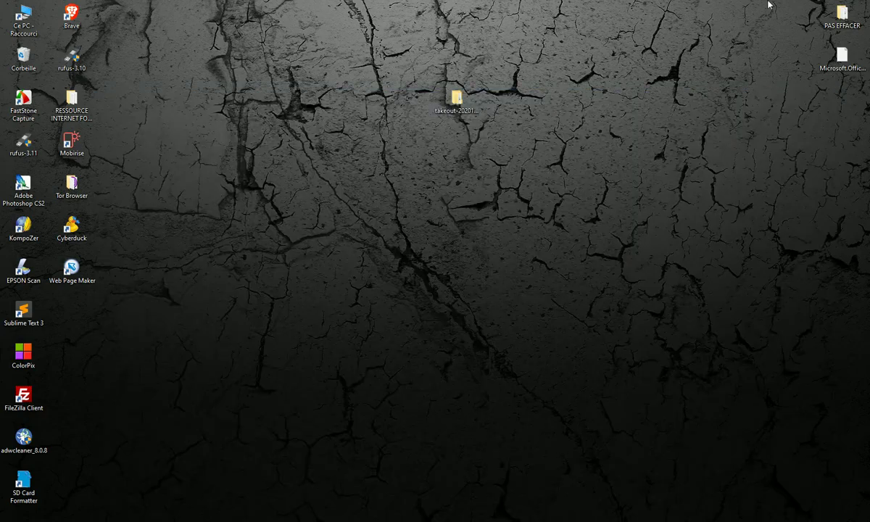
double_click(461, 108)
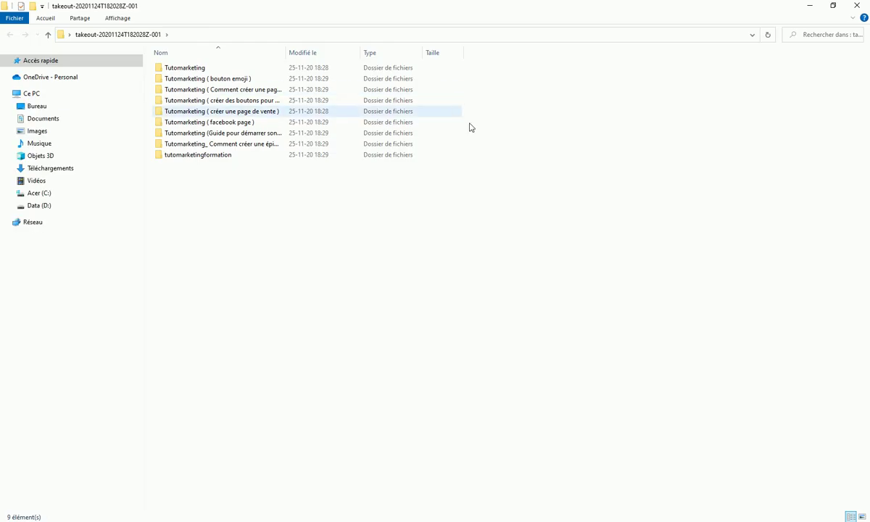
double_click(198, 71)
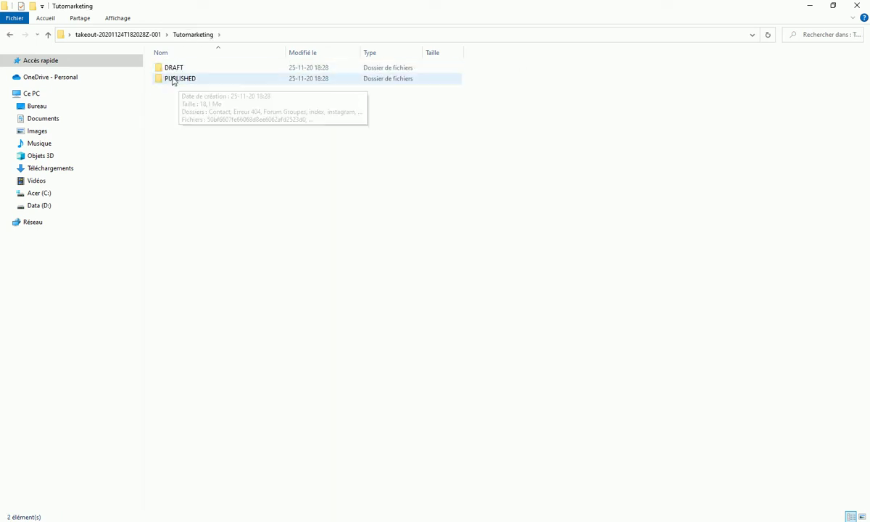
double_click(173, 80)
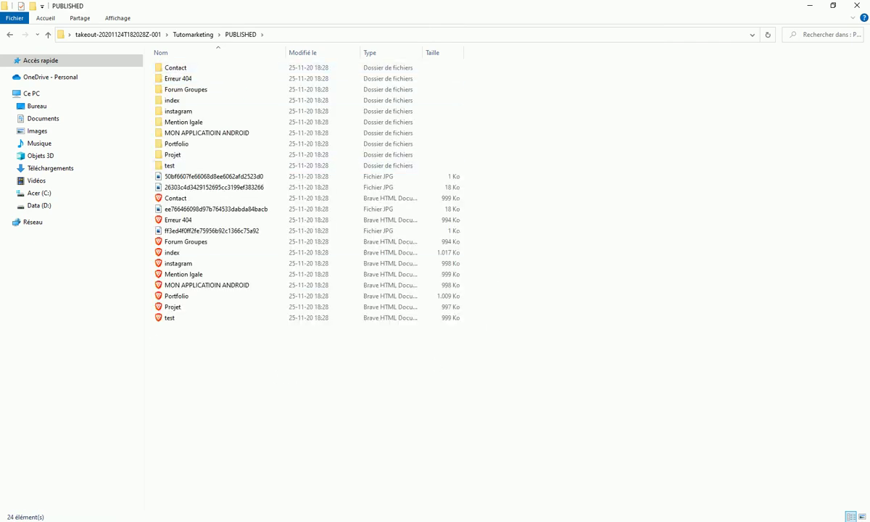
- Back in Brave, compare the Tutomarketing site on tutomarketing.great-site.net, on tutomarketing.com and as the local index.html
left_click(540, 457)
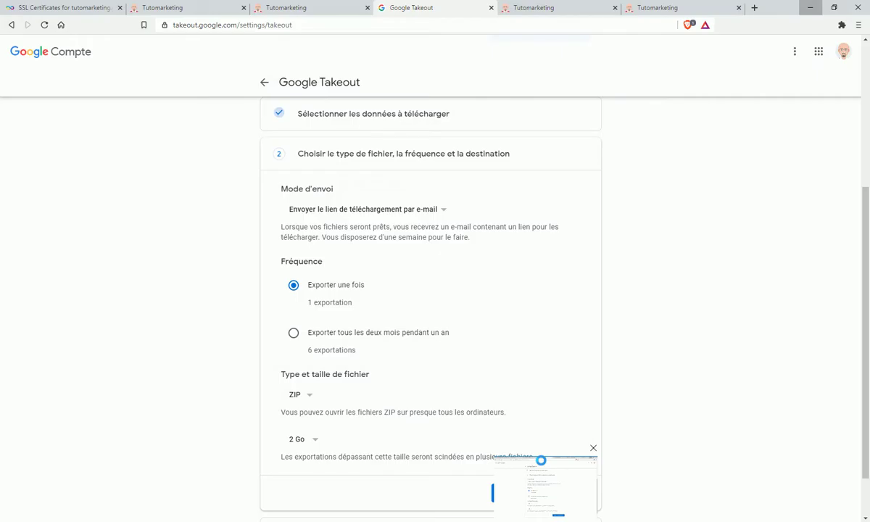
left_click(312, 7)
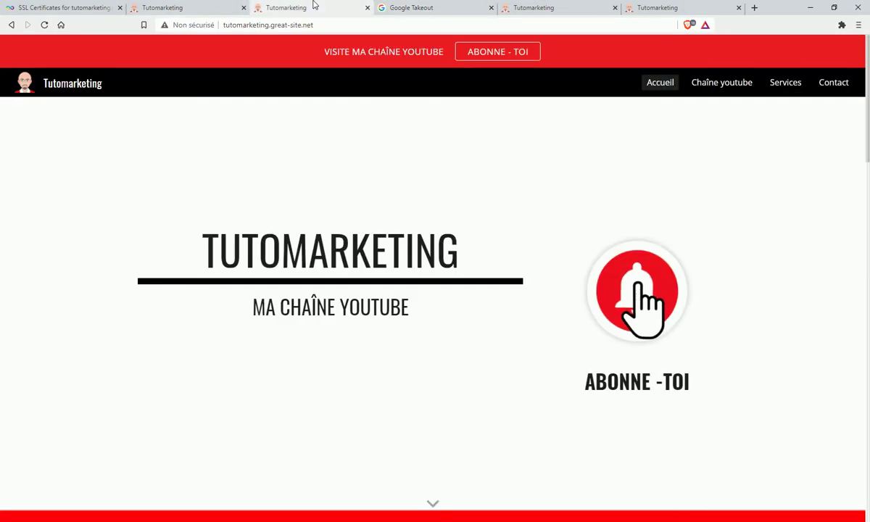
left_click(547, 7)
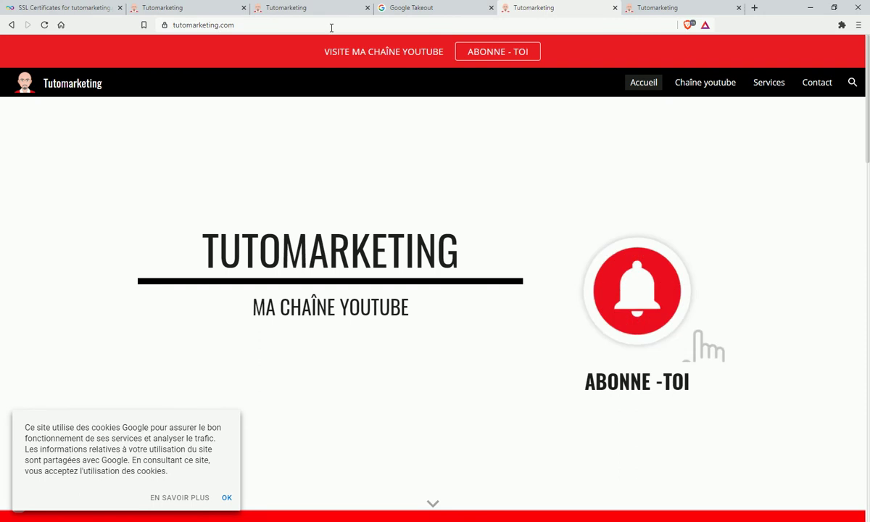
left_click(693, 8)
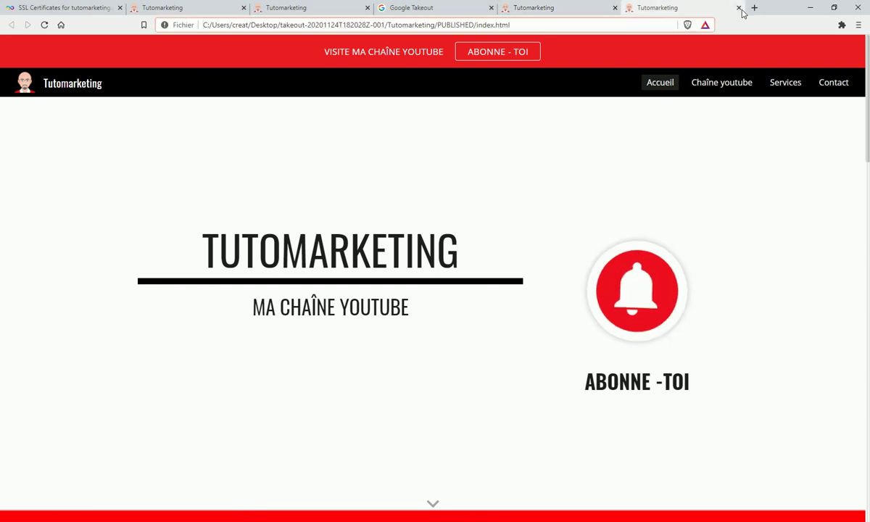
- Close the local copy of the site and reopen index from the PUBLISHED folder in the browser
left_click(739, 8)
left_click(810, 7)
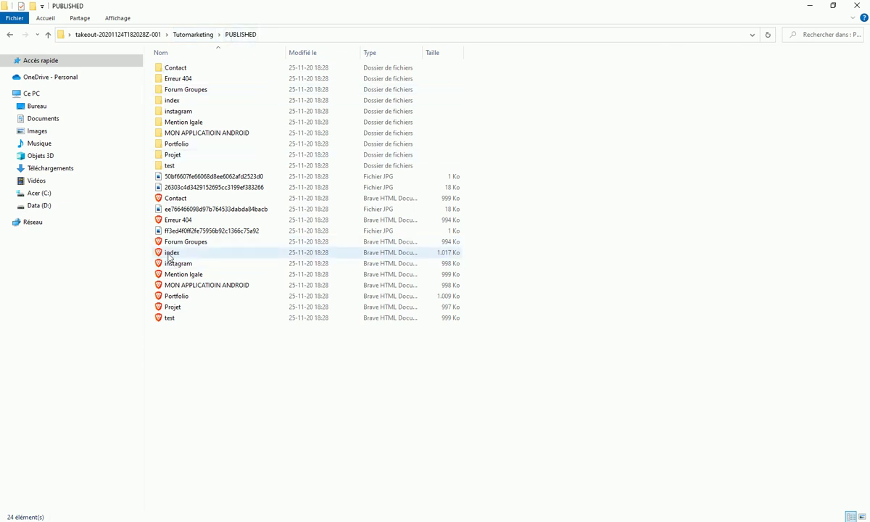
double_click(171, 253)
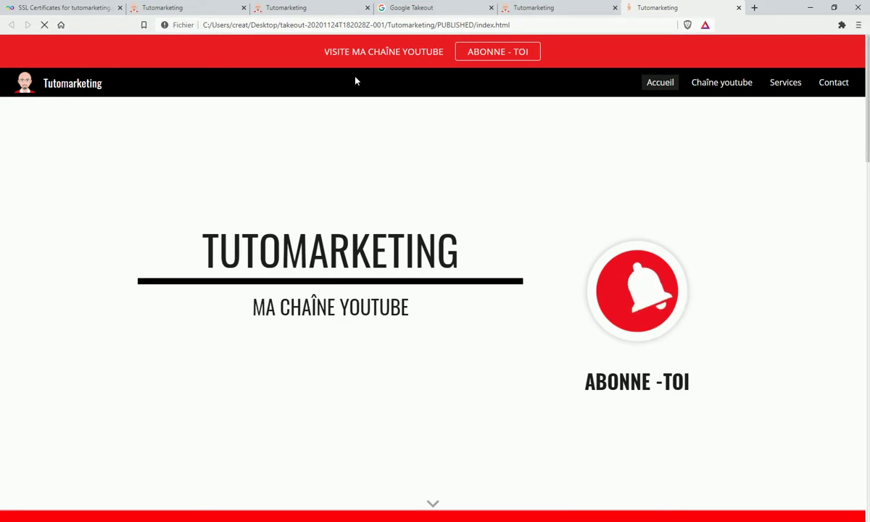
- Examine the local page's file path and the SSL certificate details for tutomarketing.great-site.net
left_click(207, 25)
left_click_drag(207, 24, 211, 45)
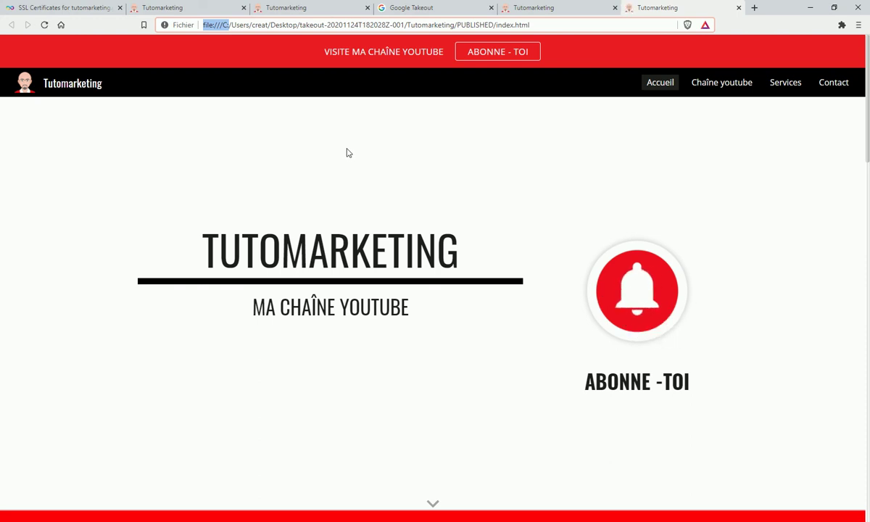
left_click(71, 9)
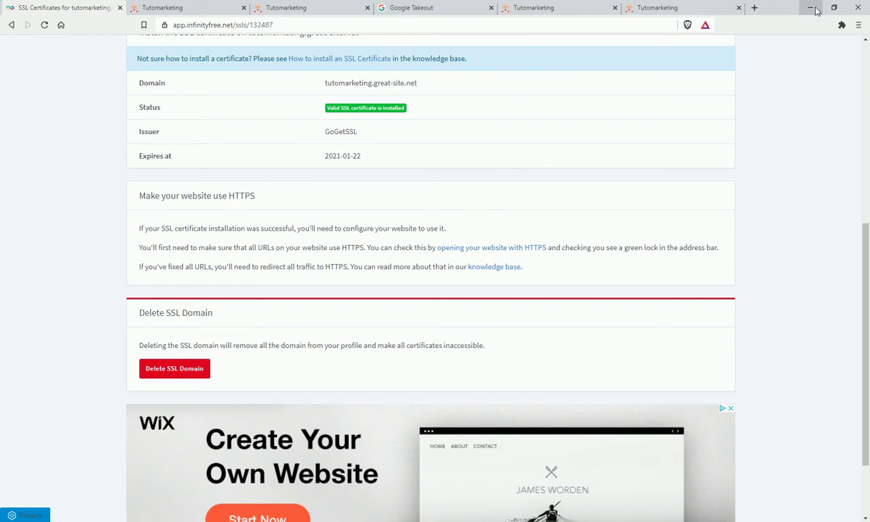
- Switch to the Cyberduck FTP connection and open the htdocs folder on the server
left_click(815, 10)
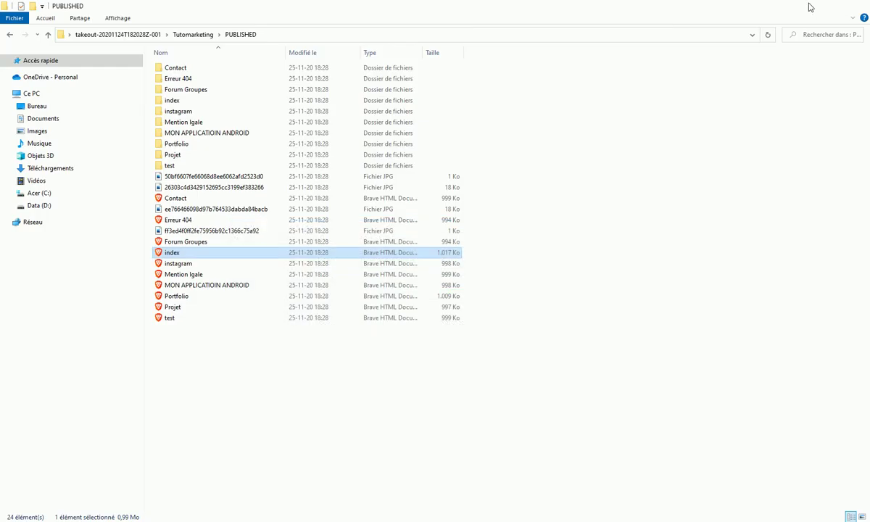
left_click(810, 8)
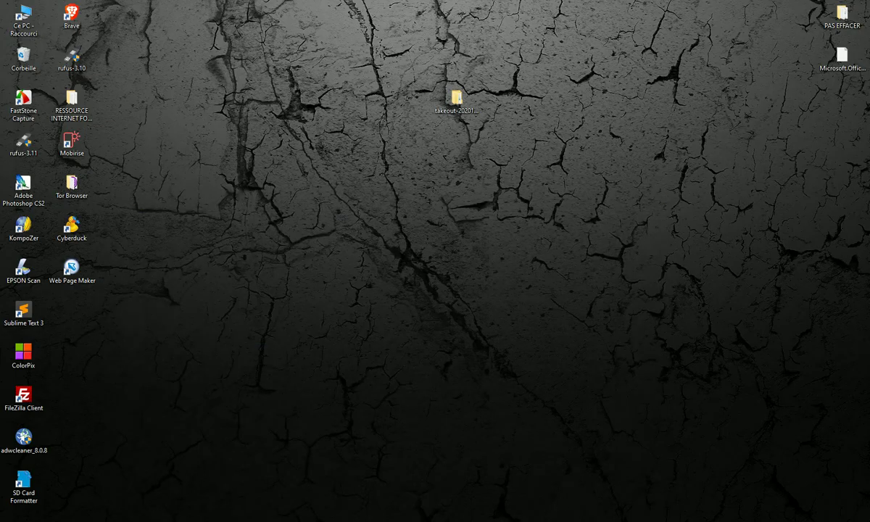
mouse_move(571, 519)
left_click(622, 497)
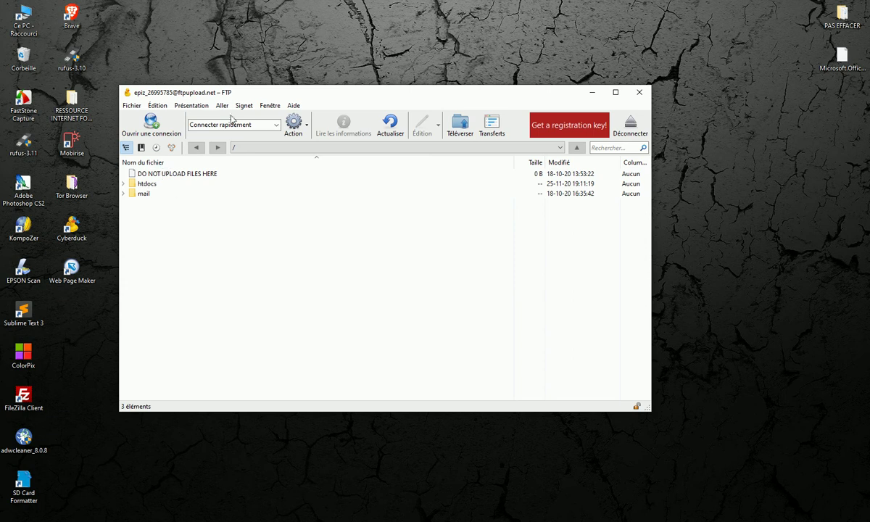
double_click(148, 186)
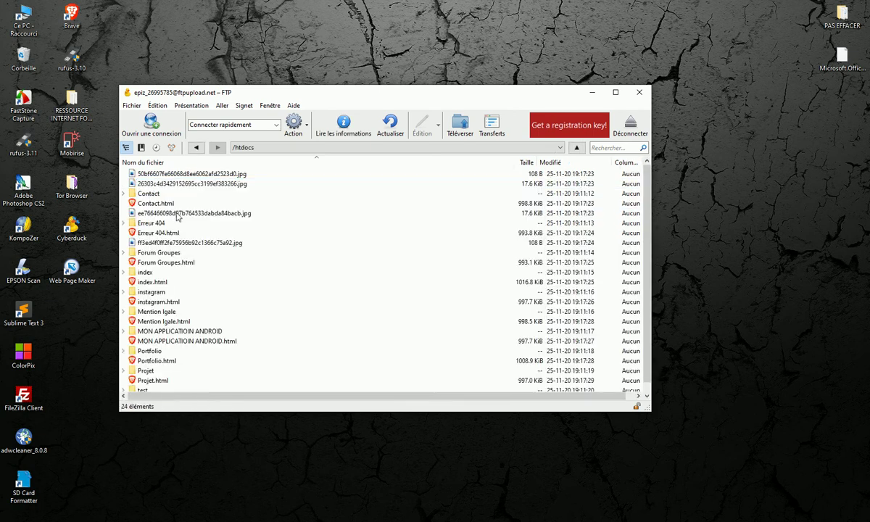
scroll(649, 262, "down", 1)
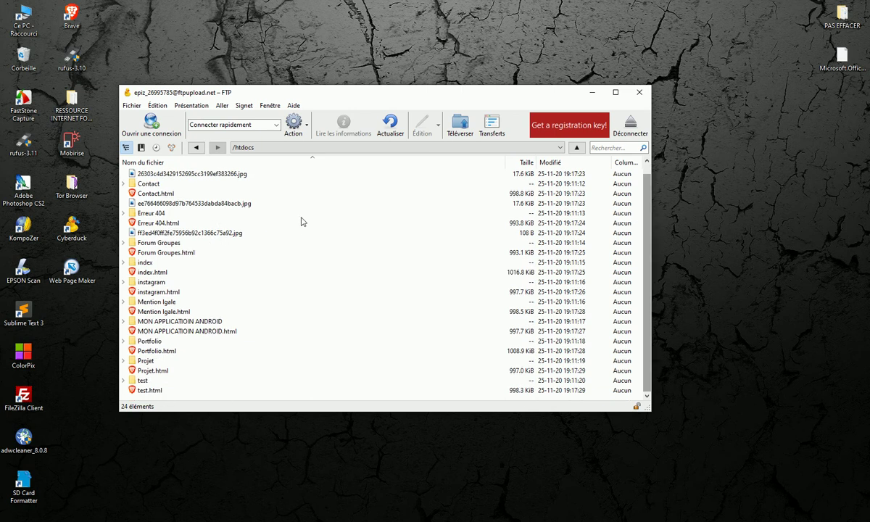
- Arrange the local PUBLISHED folder window and the FTP htdocs window side by side
left_click_drag(321, 88, 503, 219)
double_click(456, 100)
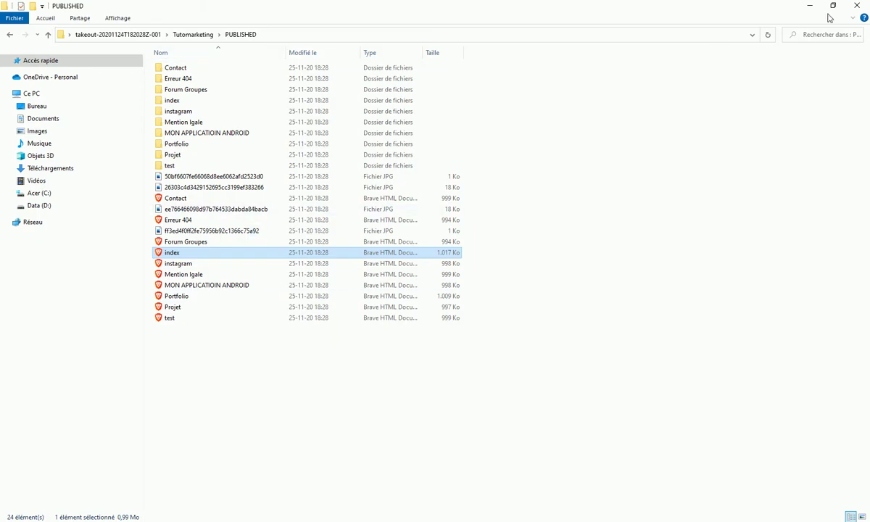
left_click(833, 6)
left_click_drag(328, 87, 328, 18)
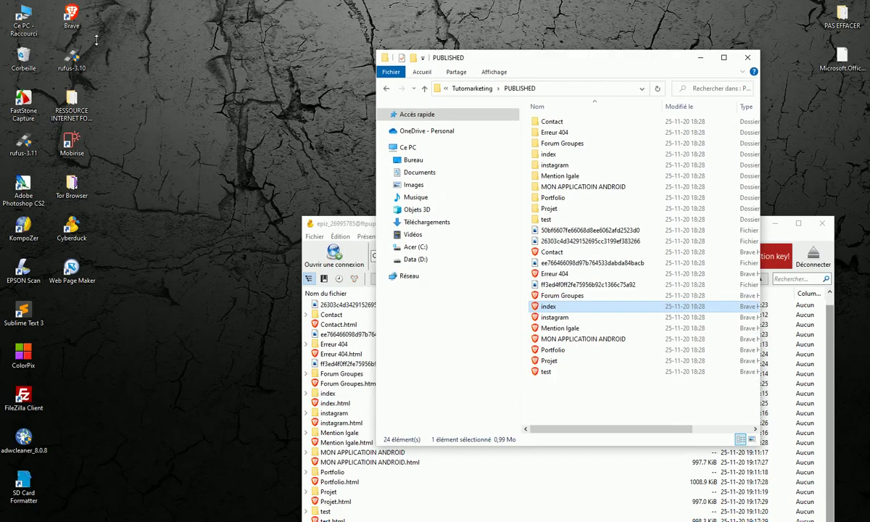
left_click_drag(602, 32, 166, 40)
left_click_drag(543, 220, 589, 30)
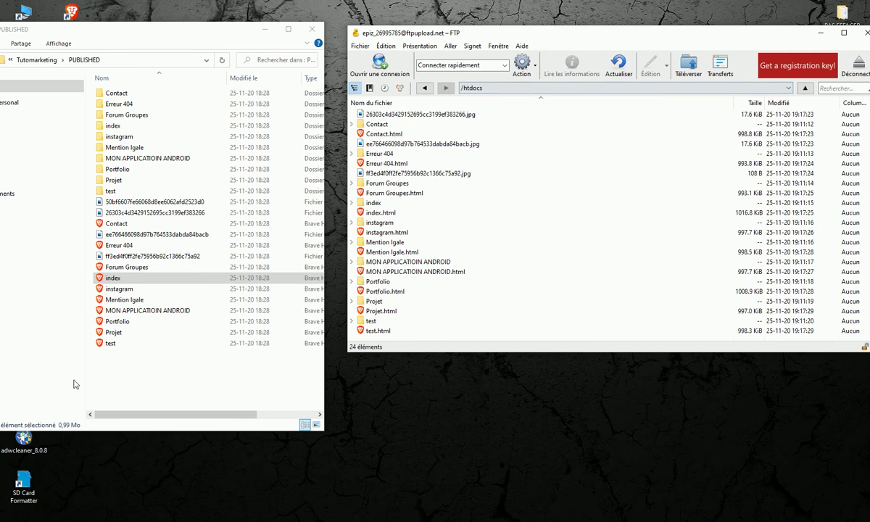
- Select all the folders and files in PUBLISHED and transfer them to htdocs on the FTP server
left_click_drag(102, 379, 255, 74)
left_click_drag(117, 97, 498, 275)
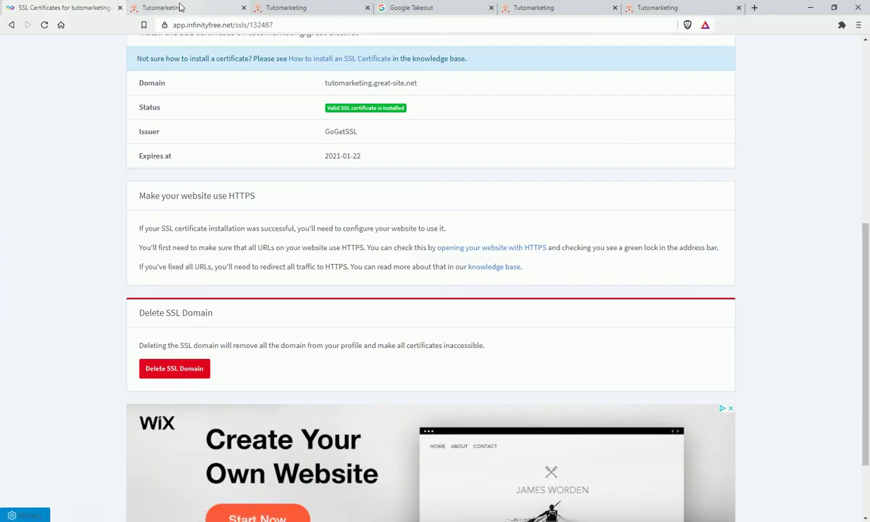
- In Brave, compare the connection security of the tutomarketing.great-site.net pages with that of tutomarketing.com
left_click(162, 7)
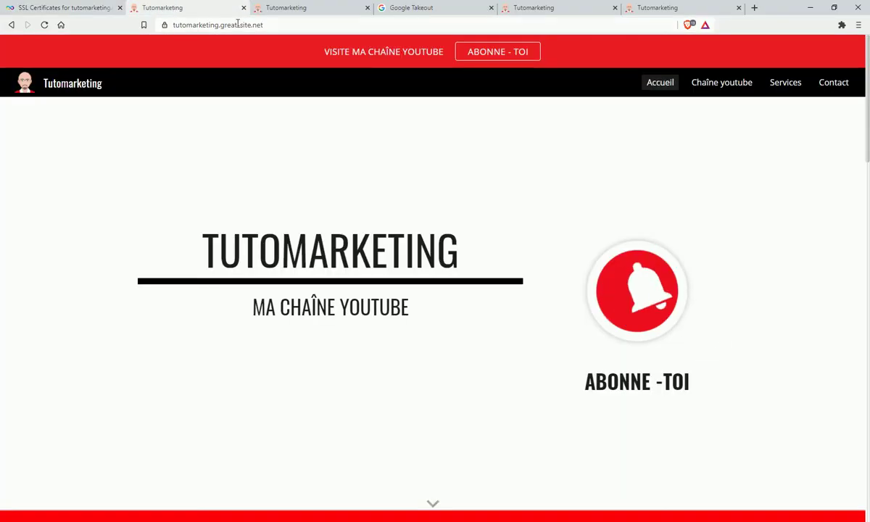
left_click(312, 6)
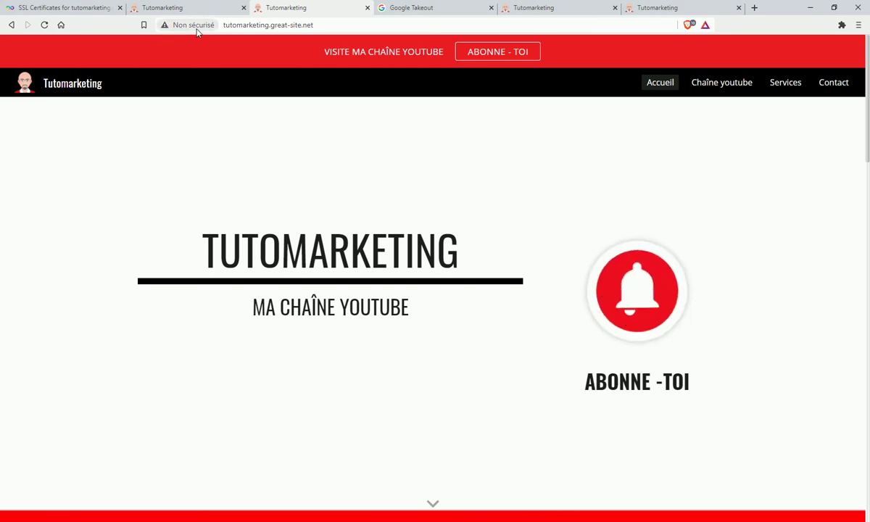
left_click(548, 7)
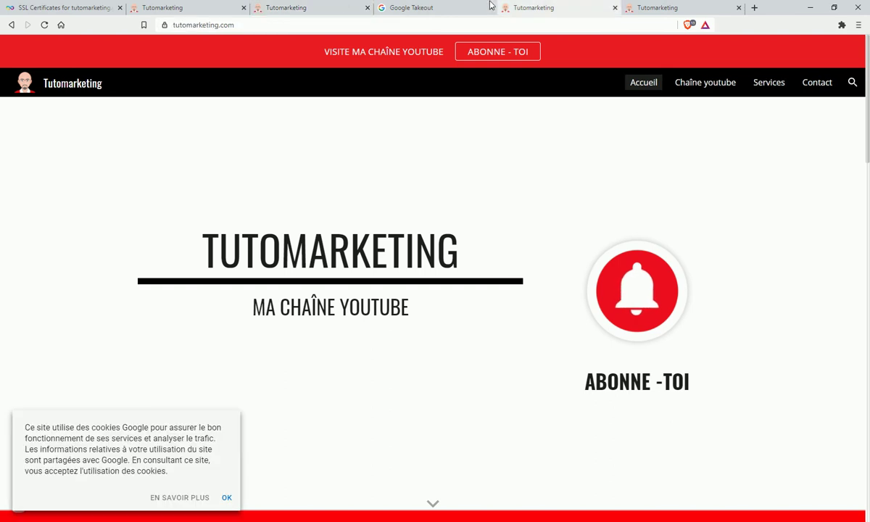
left_click(165, 27)
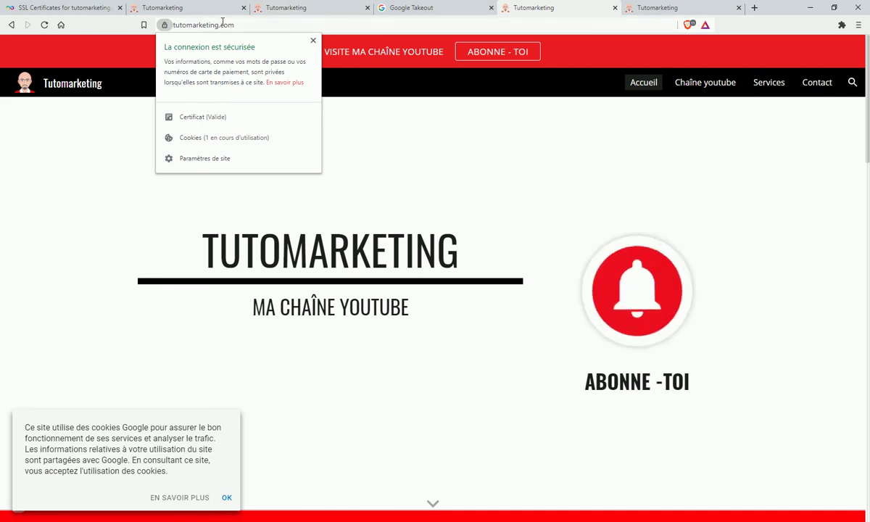
left_click(313, 40)
left_click(301, 7)
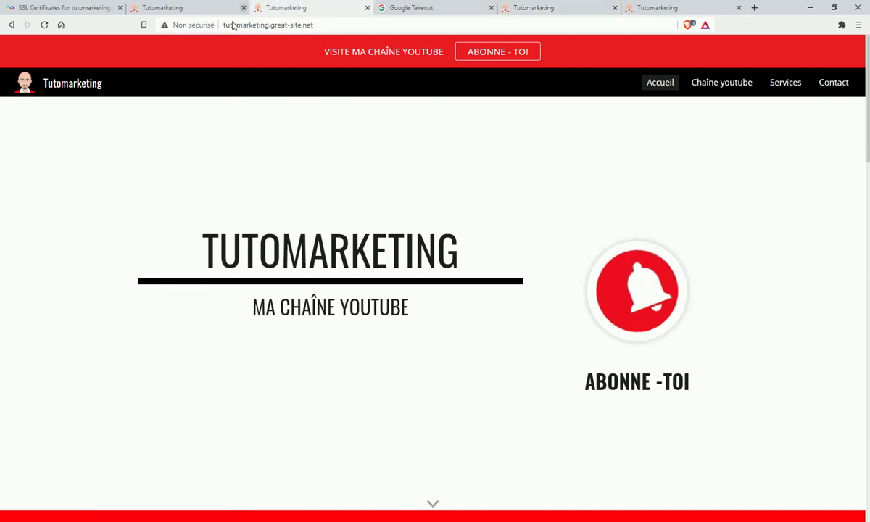
- Check the connection security details of the tutomarketing.great-site.net page that is loaded over HTTPS
left_click(178, 10)
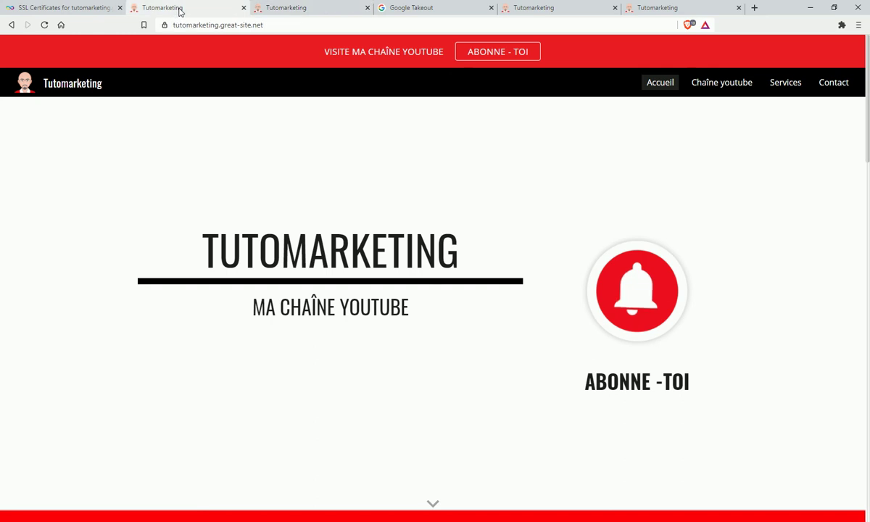
left_click(165, 25)
left_click(452, 184)
- Start adding a new domain under InfinityFree's free SSL certificates and set its domain type to Subdomain
left_click(66, 11)
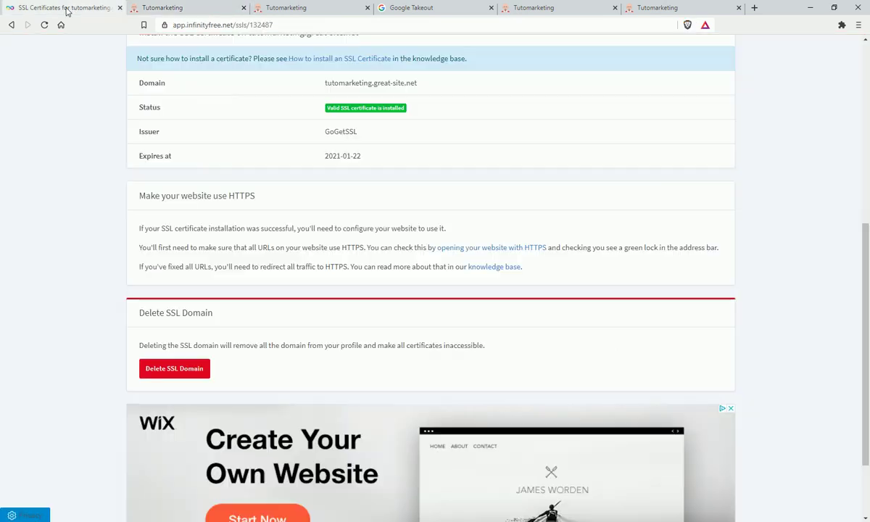
scroll(167, 154, "up", 5)
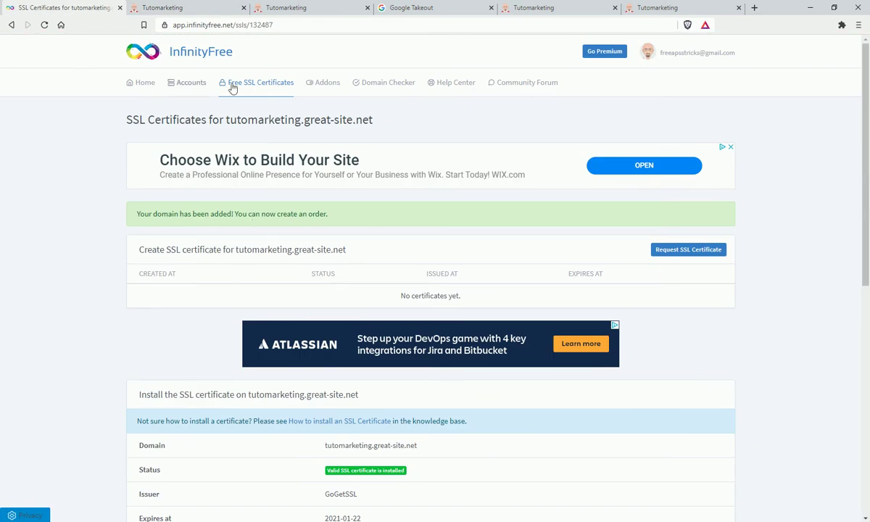
left_click(255, 84)
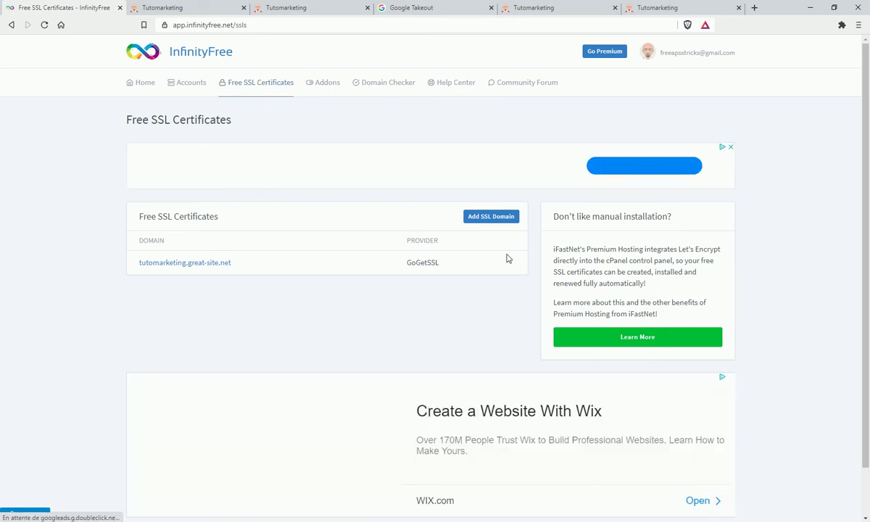
left_click(496, 225)
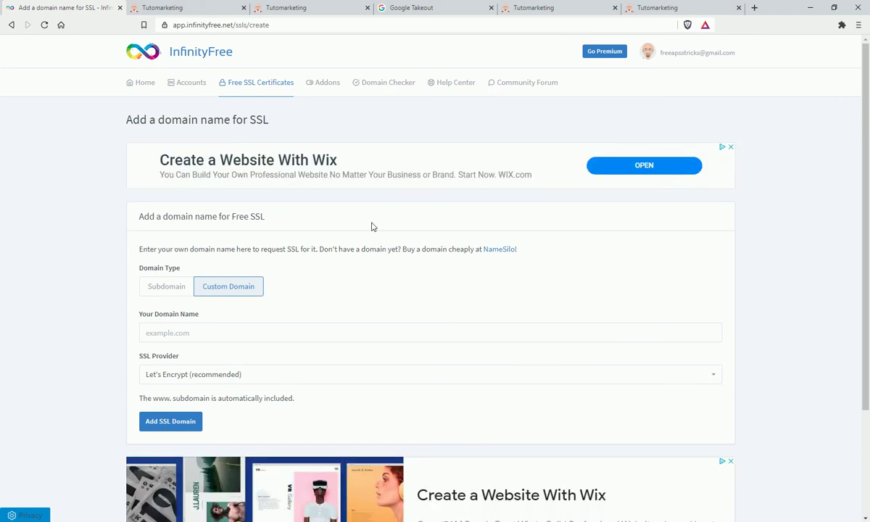
left_click(166, 292)
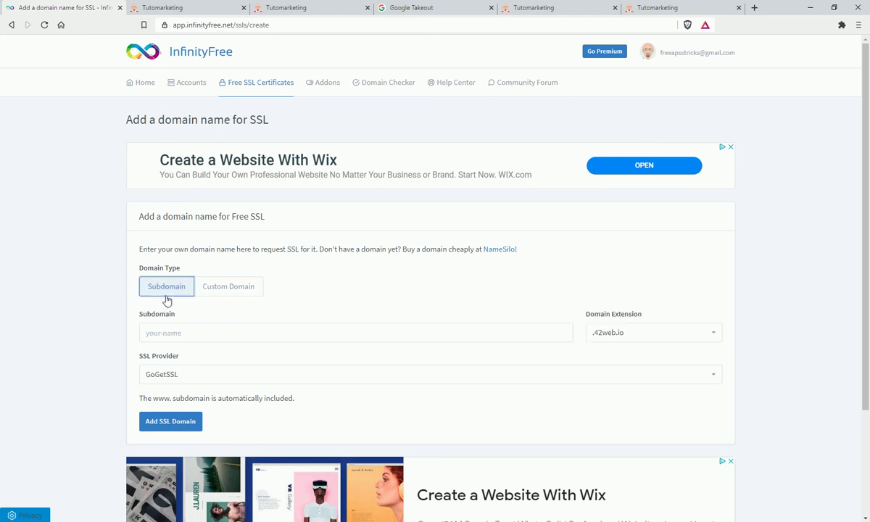
- Examine the subdomain name and the domain extension in the address of the unsecured tutomarketing.great-site.net page
left_click(292, 7)
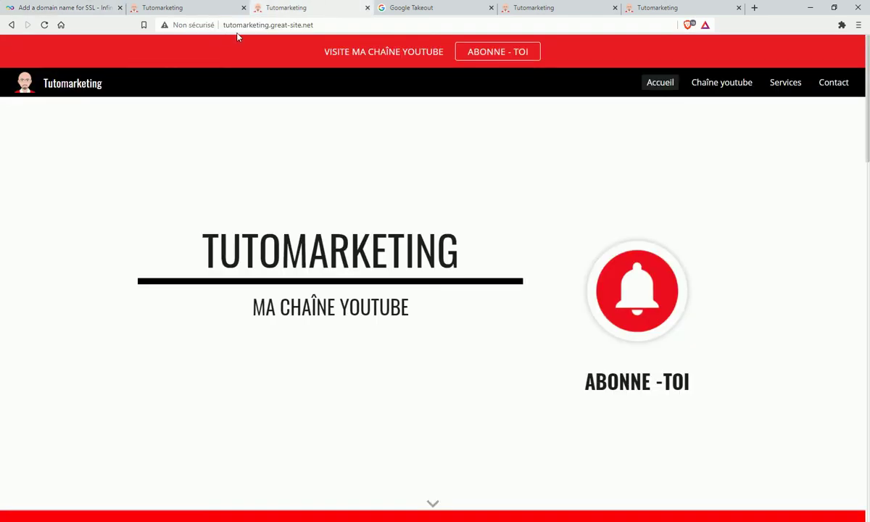
left_click(270, 26)
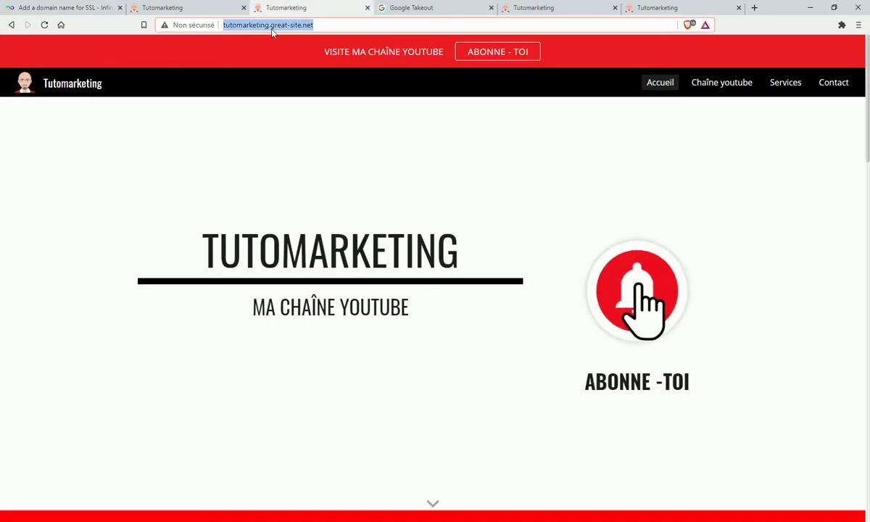
left_click(271, 29)
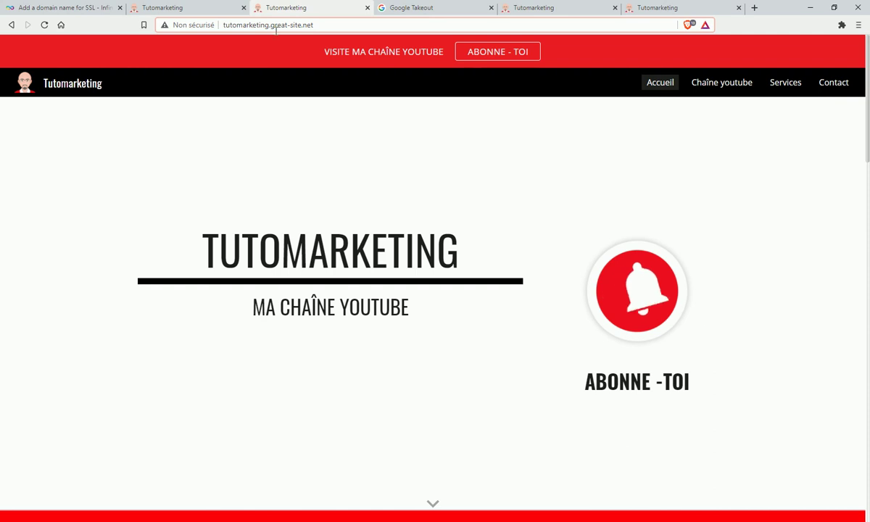
double_click(228, 29)
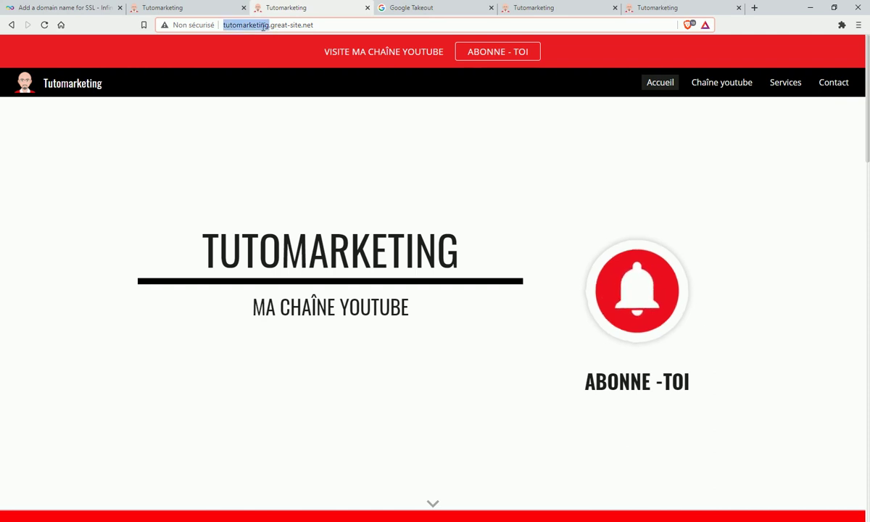
left_click(272, 29)
left_click_drag(271, 27, 314, 27)
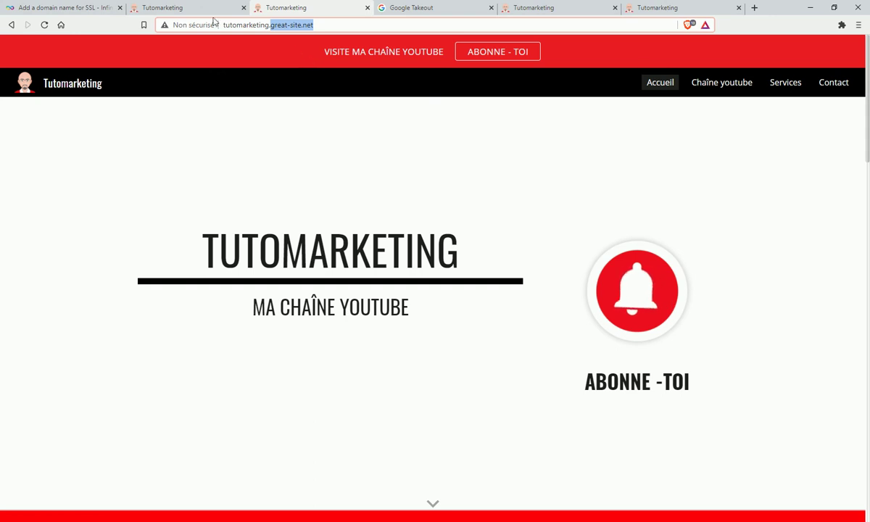
- Fill in the SSL domain form with the subdomain tutomarketing and the domain extension .great-site.net
left_click(75, 5)
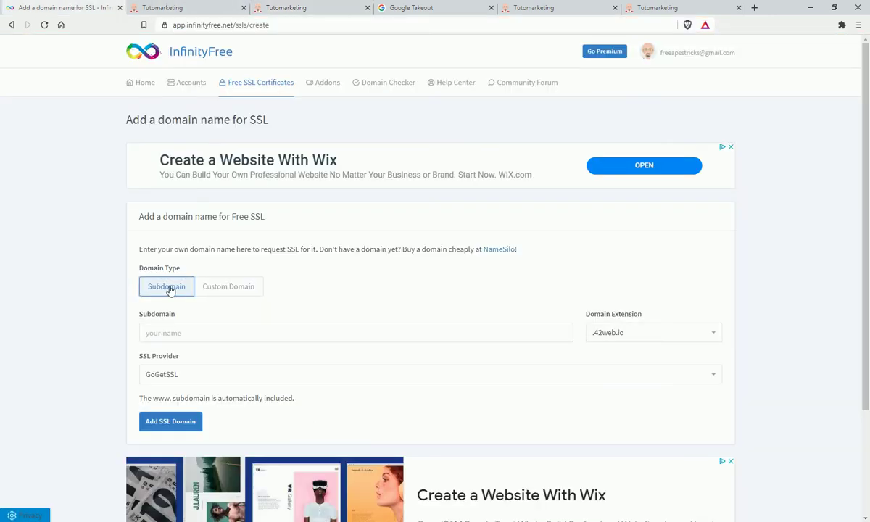
left_click(193, 333)
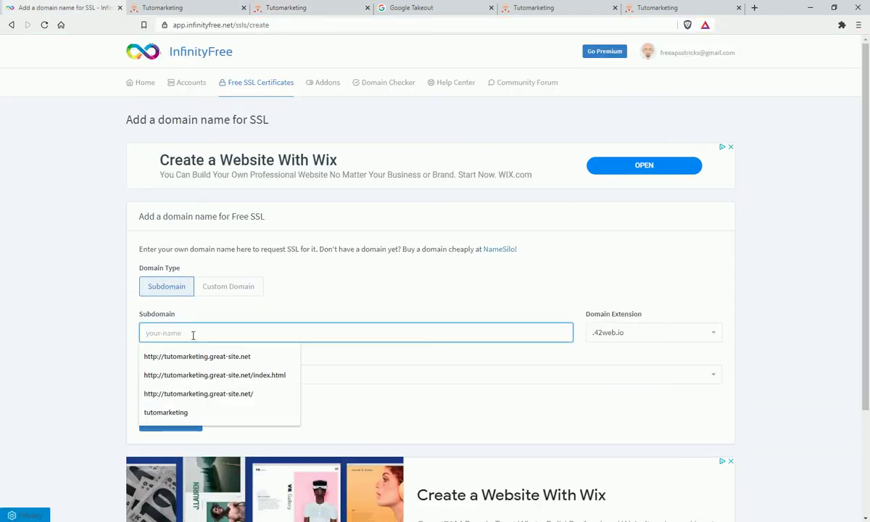
type("tutom")
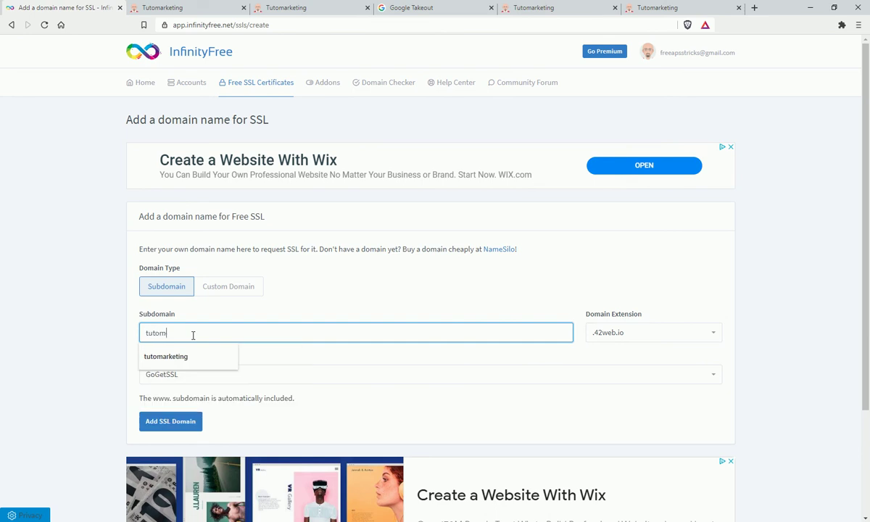
type("arketing")
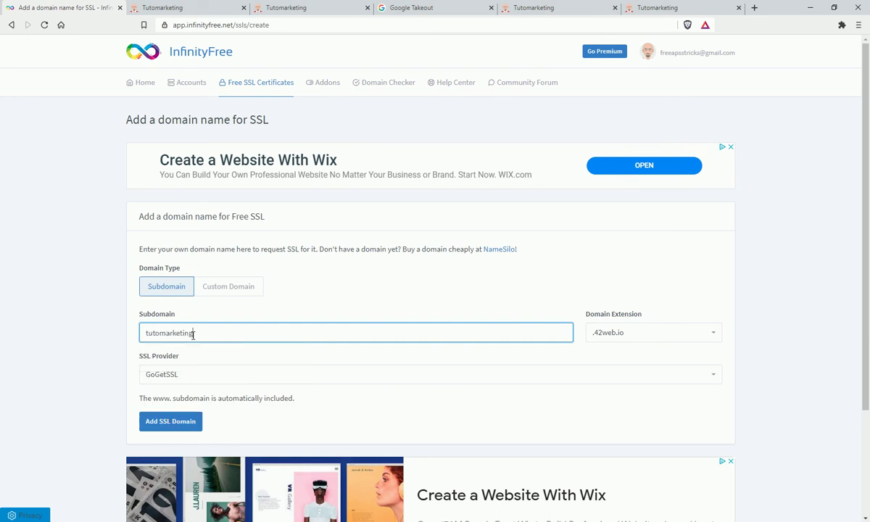
left_click(673, 331)
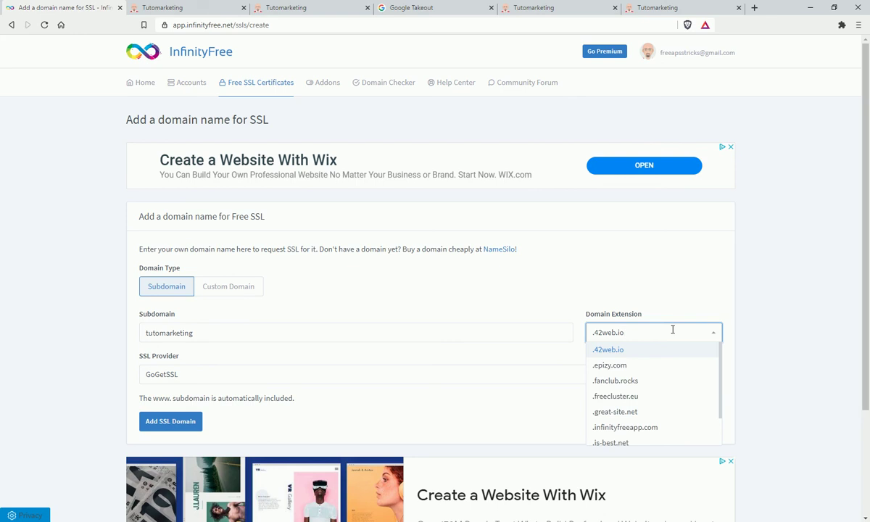
left_click(616, 412)
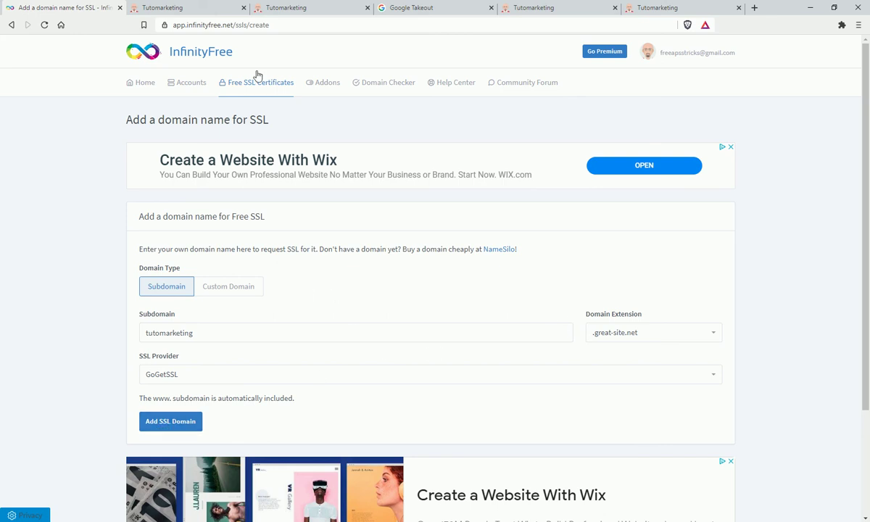
left_click(284, 10)
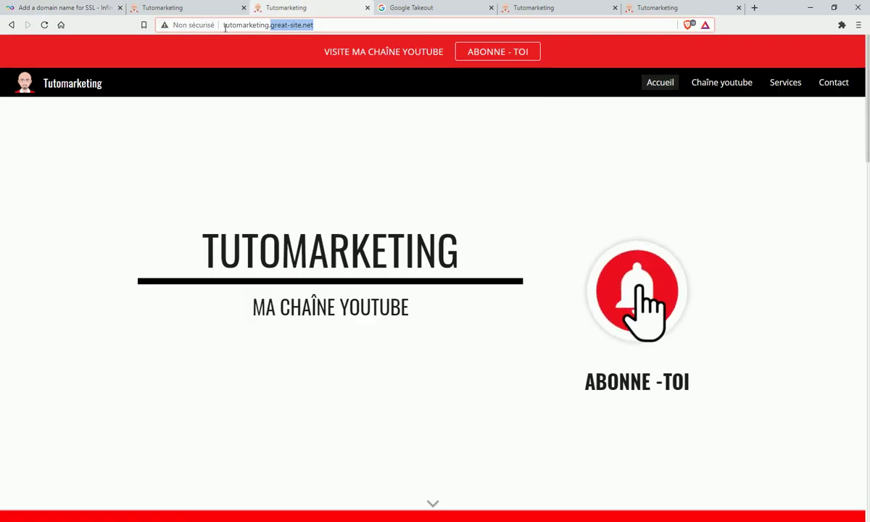
left_click(225, 27)
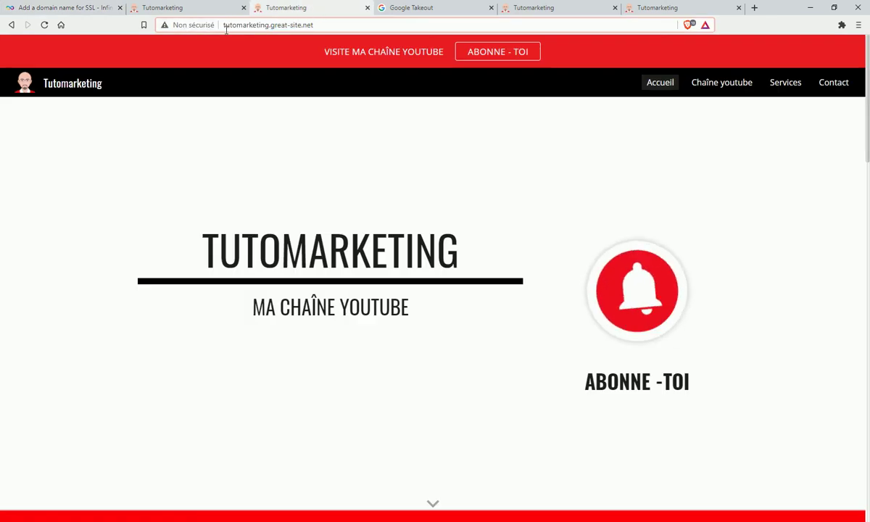
type("https://")
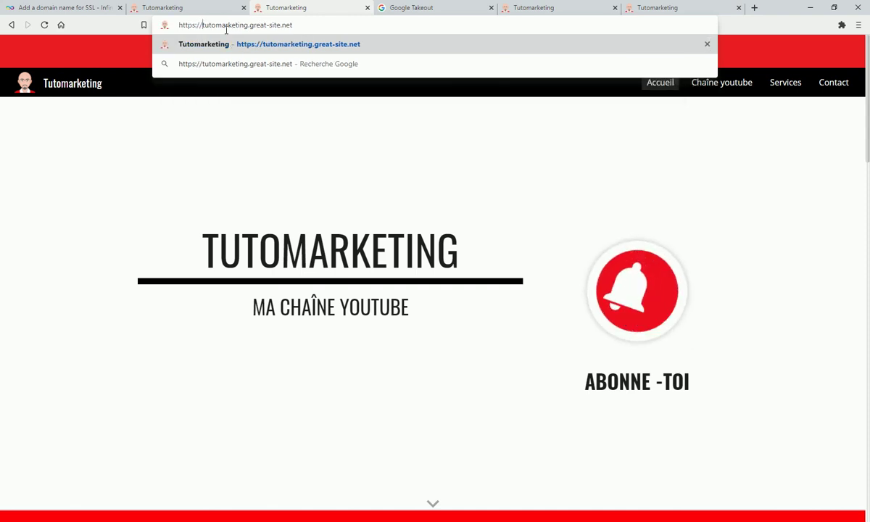
key("Return")
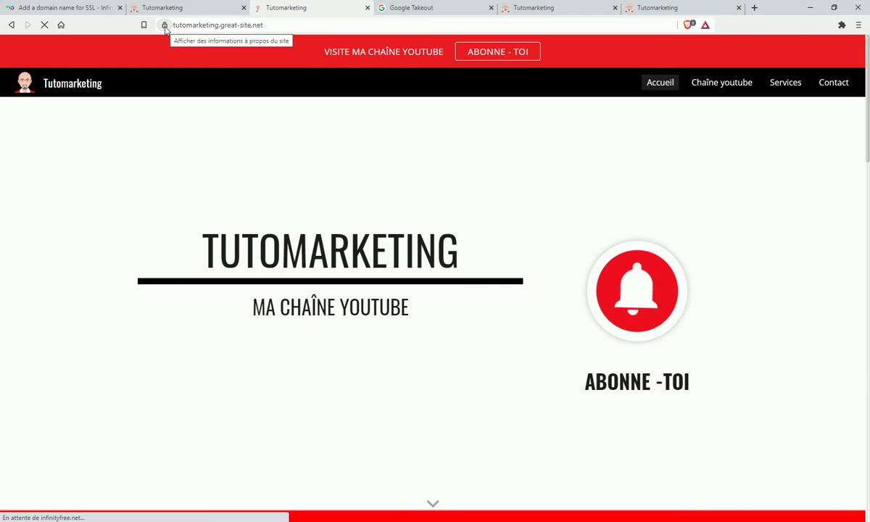
- Return to the InfinityFree form for adding an SSL domain and dismiss the ProtonMail notification
left_click(58, 7)
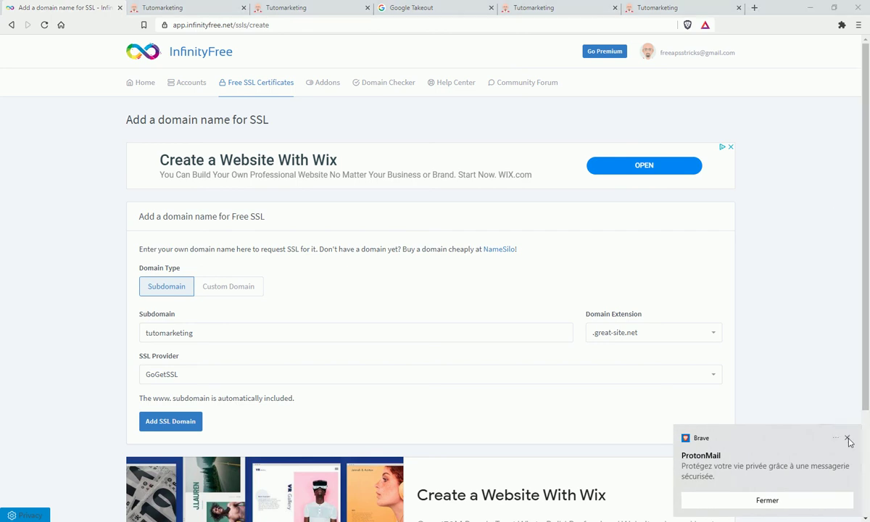
left_click(848, 440)
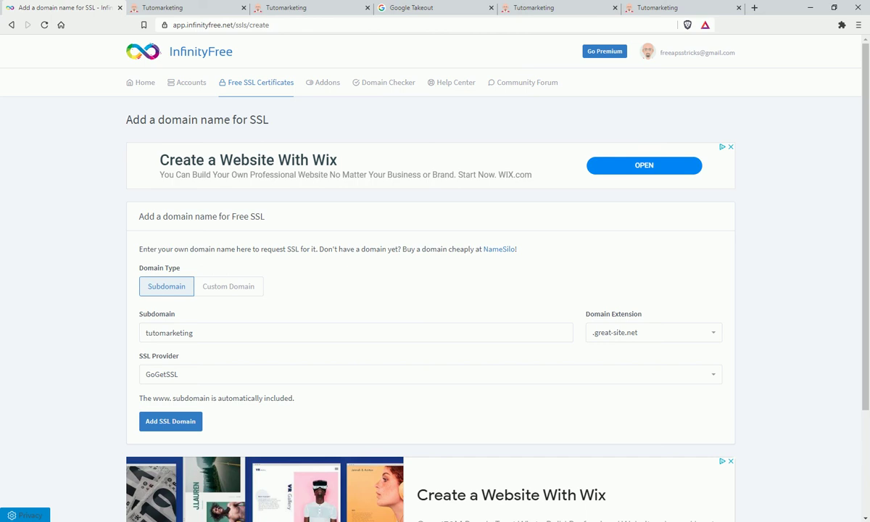
right_click(742, 514)
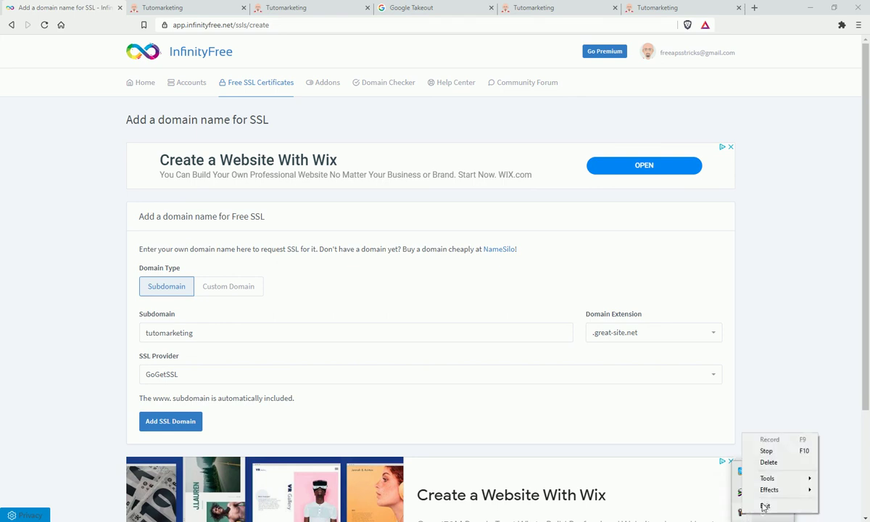